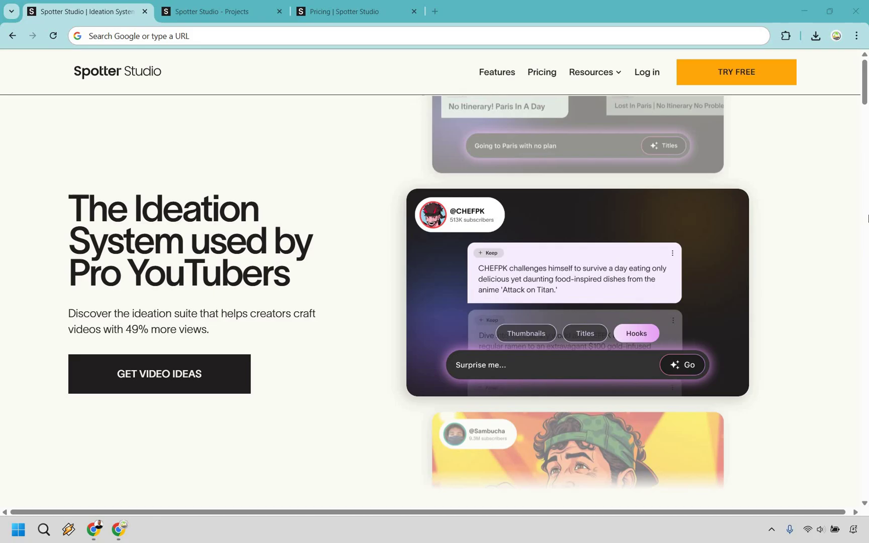
# Switch to the Spotter Studio dashboard browser tab.
pyautogui.click(219, 11)
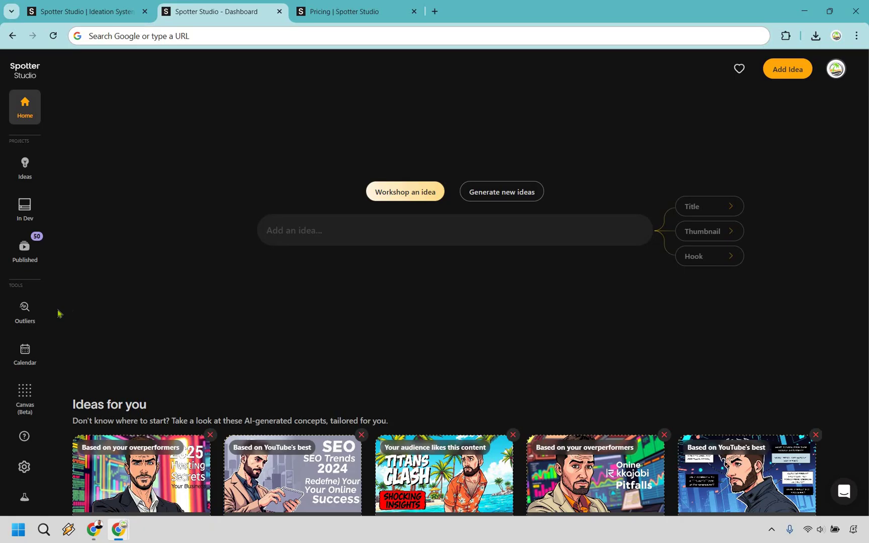
pyautogui.click(26, 305)
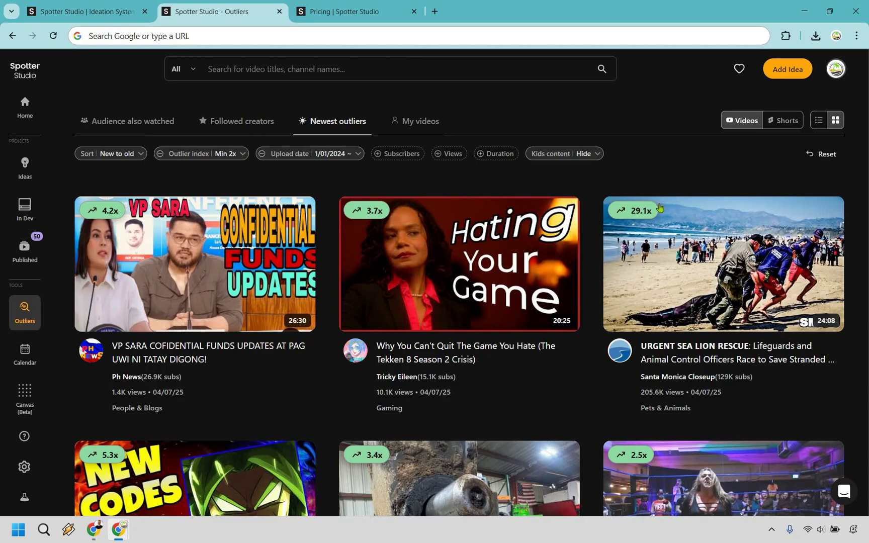
# Search outlier videos for 'landing page' and browse the results, returning to the top.
pyautogui.moveTo(631, 213)
pyautogui.click(262, 69)
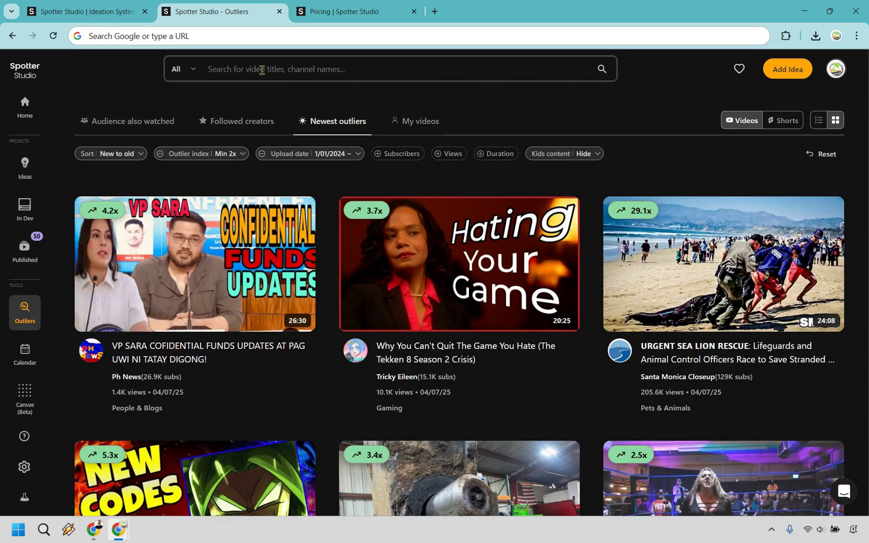
pyautogui.write('landing page')
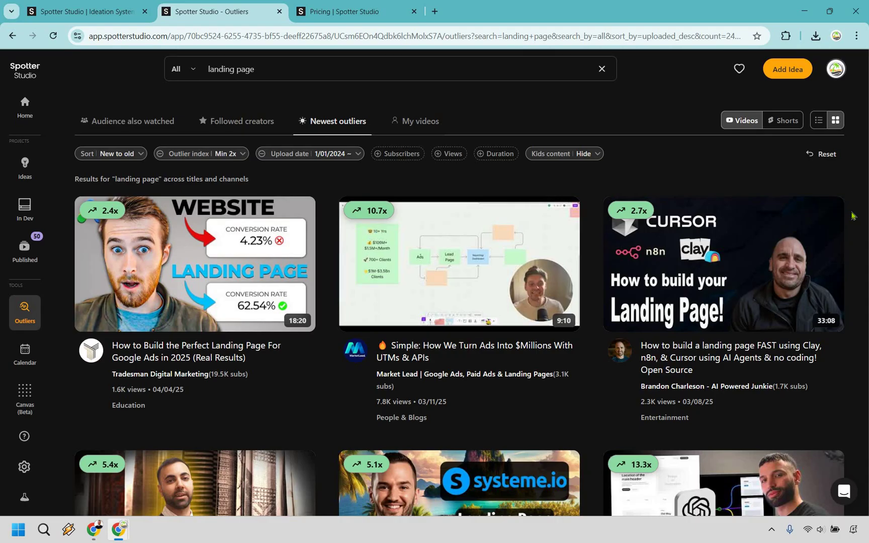
pyautogui.scroll(-3, 302, 243)
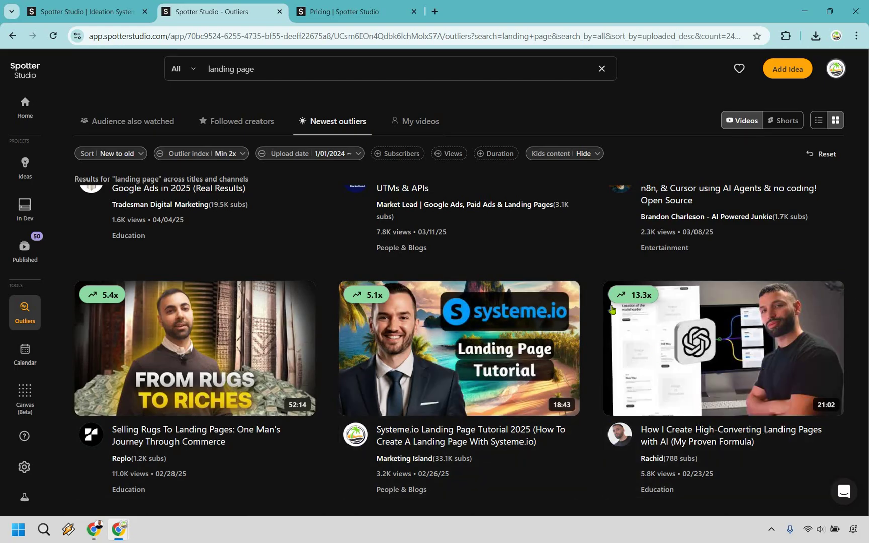
pyautogui.scroll(-1, 733, 289)
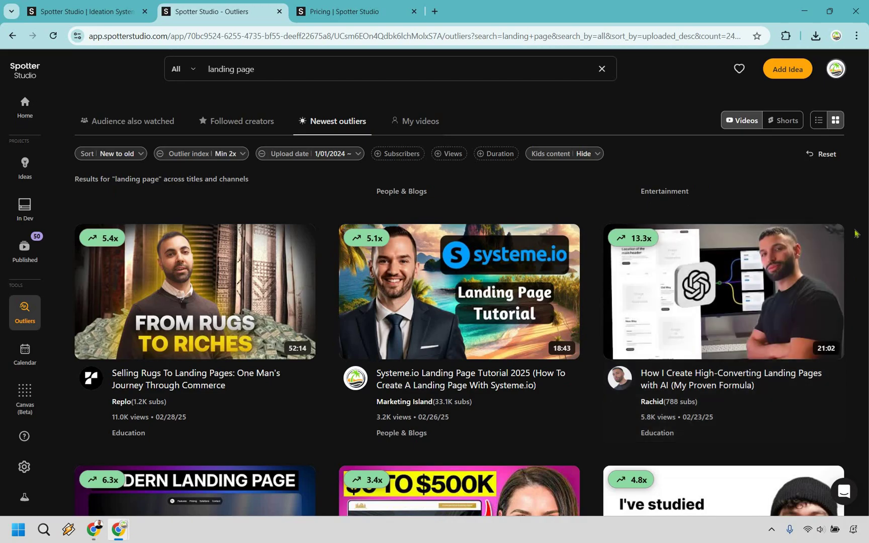
pyautogui.scroll(-1, 856, 232)
pyautogui.scroll(-3, 856, 232)
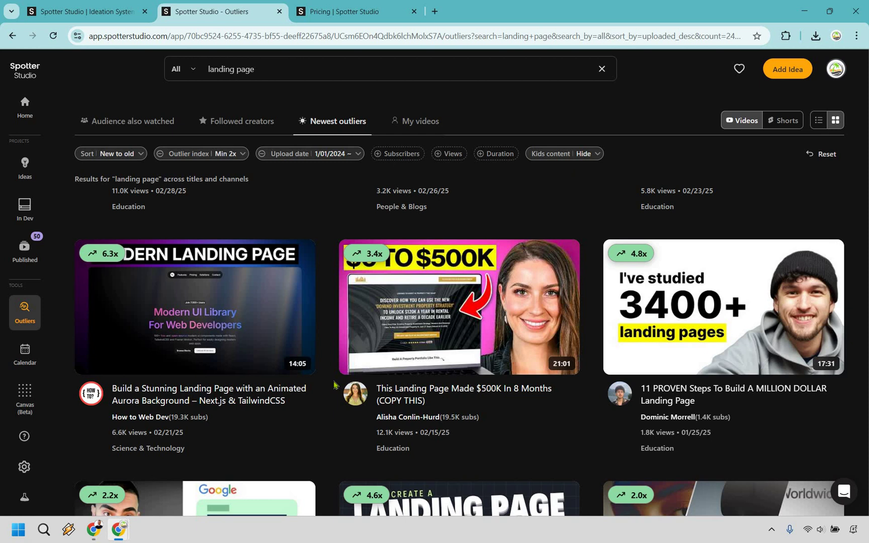
pyautogui.scroll(-3, 221, 314)
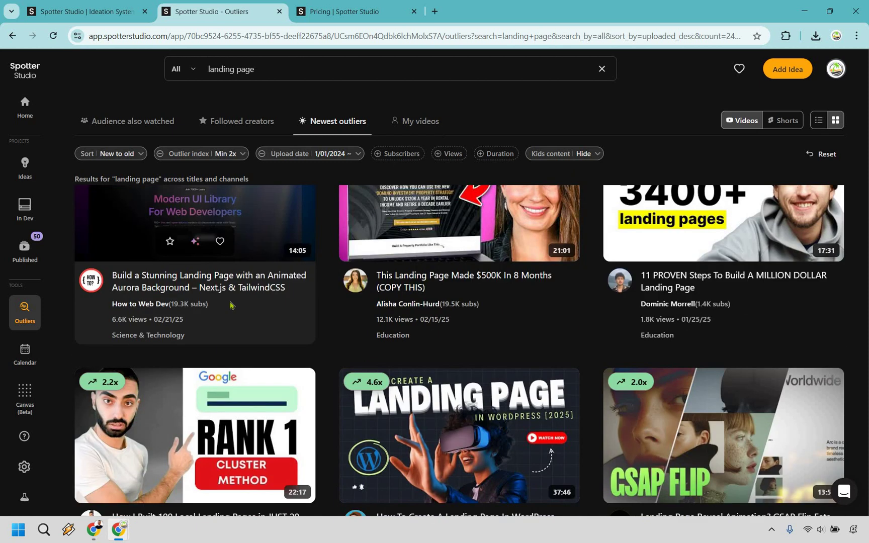
pyautogui.scroll(-10, 253, 332)
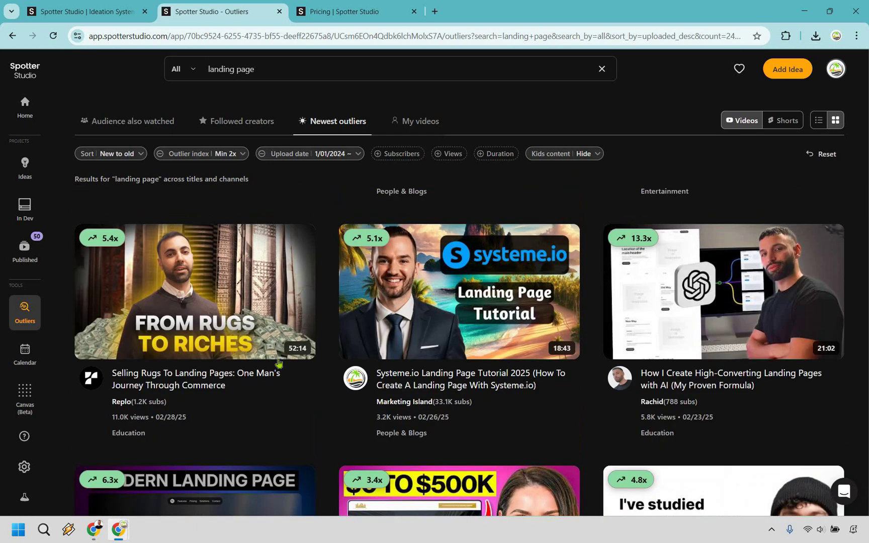
pyautogui.scroll(4, 278, 363)
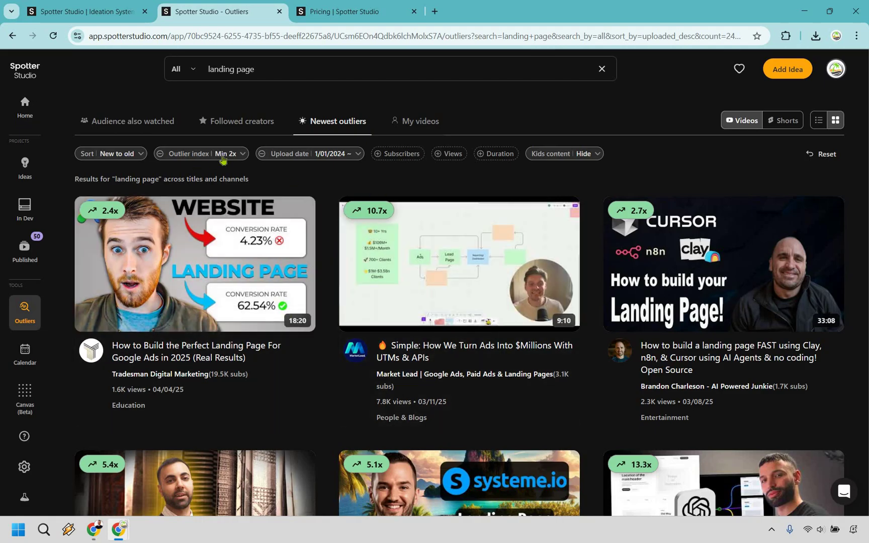
pyautogui.click(224, 158)
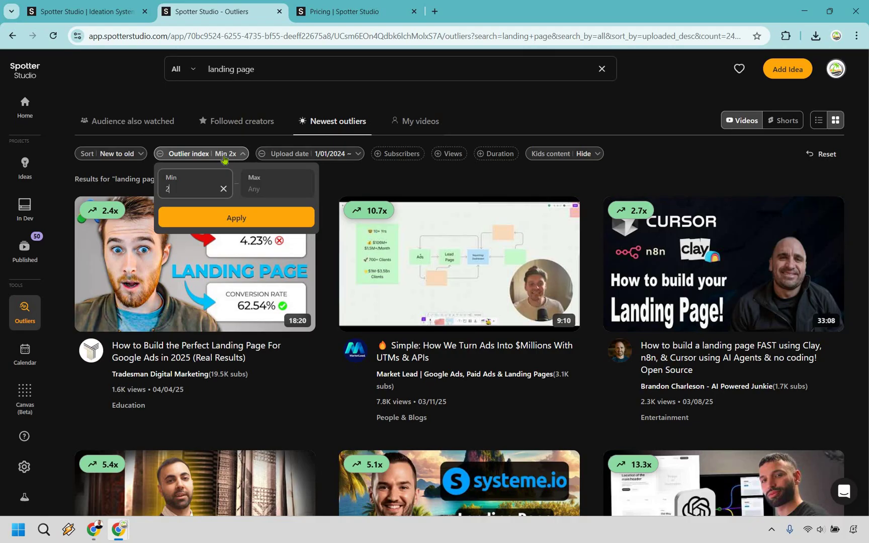
pyautogui.click(365, 184)
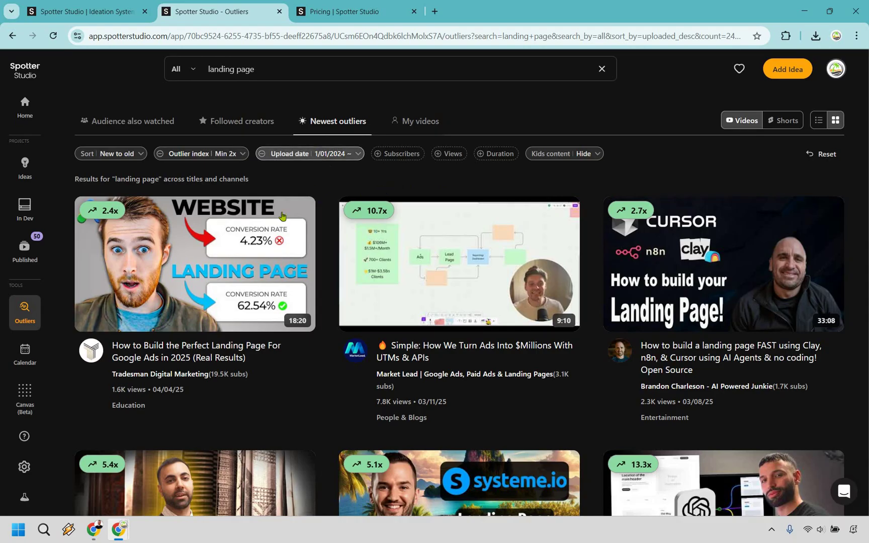
pyautogui.click(291, 153)
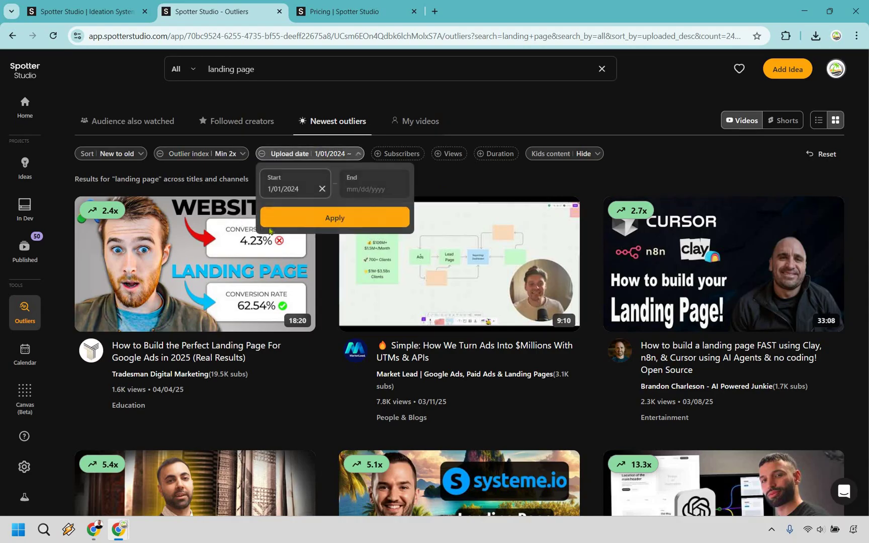
pyautogui.click(480, 189)
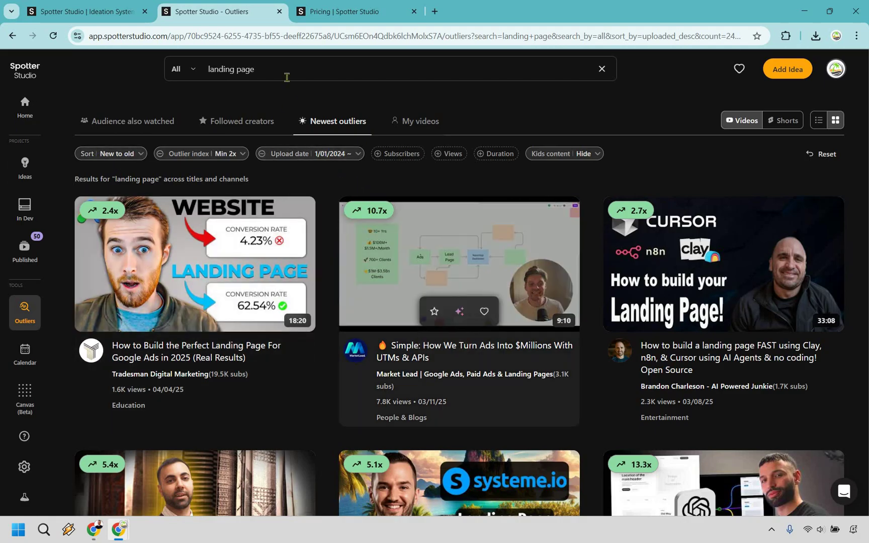
# Replace the search with 'sales funnel' and scroll through the matching outlier videos.
pyautogui.click(283, 70)
pyautogui.hotkey('ctrl', 'a')
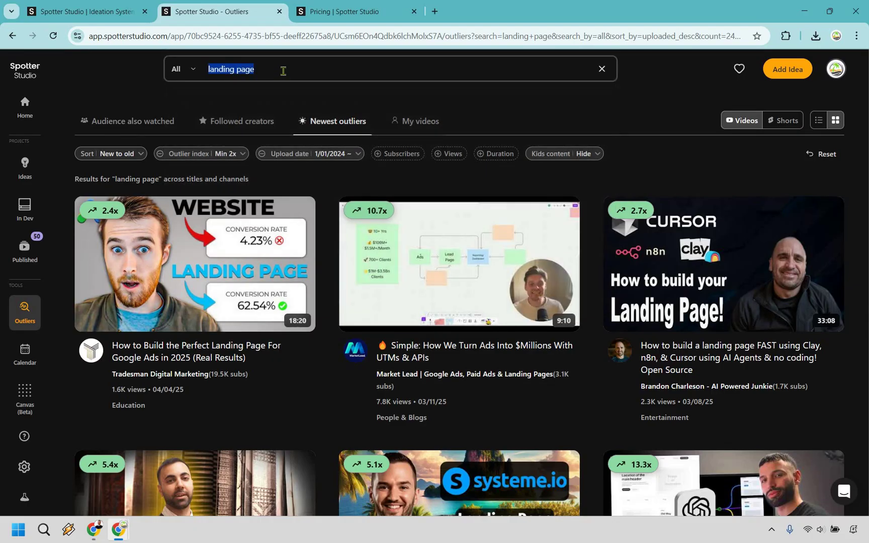
pyautogui.write('sales funnel')
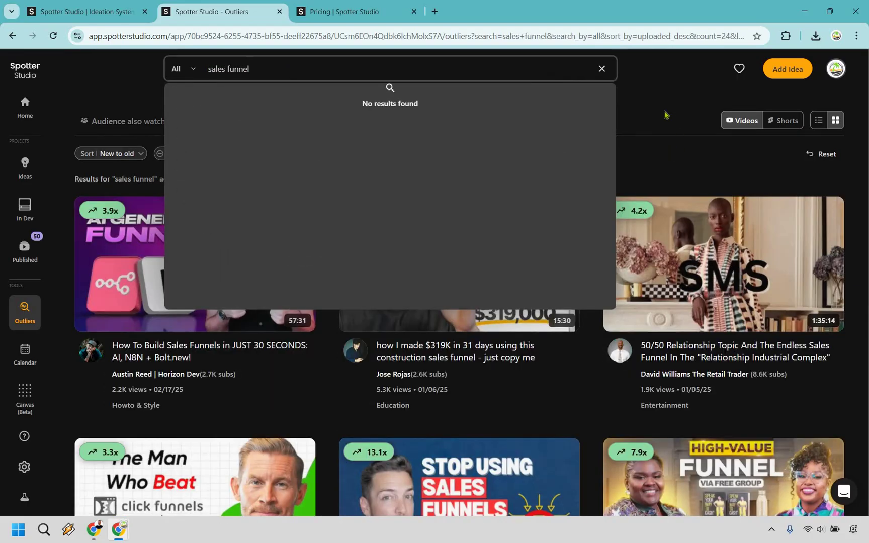
pyautogui.click(664, 115)
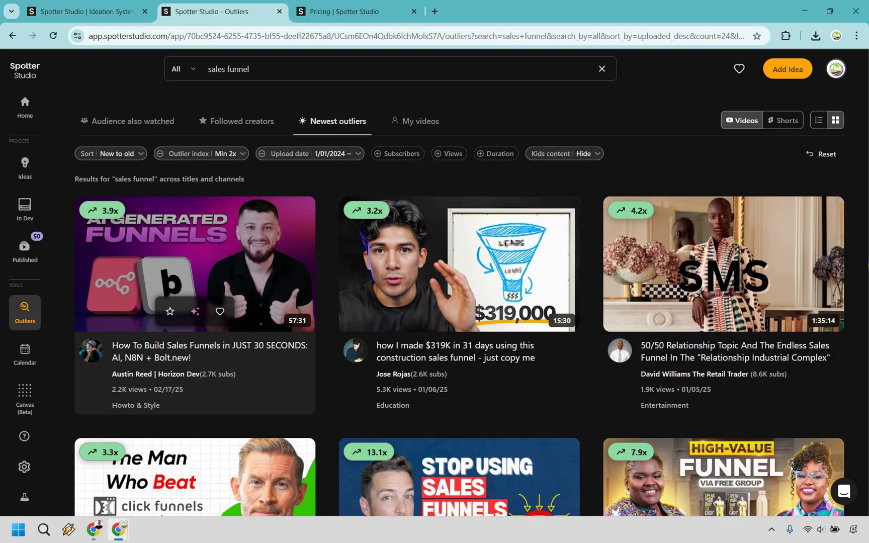
pyautogui.scroll(-2, 854, 258)
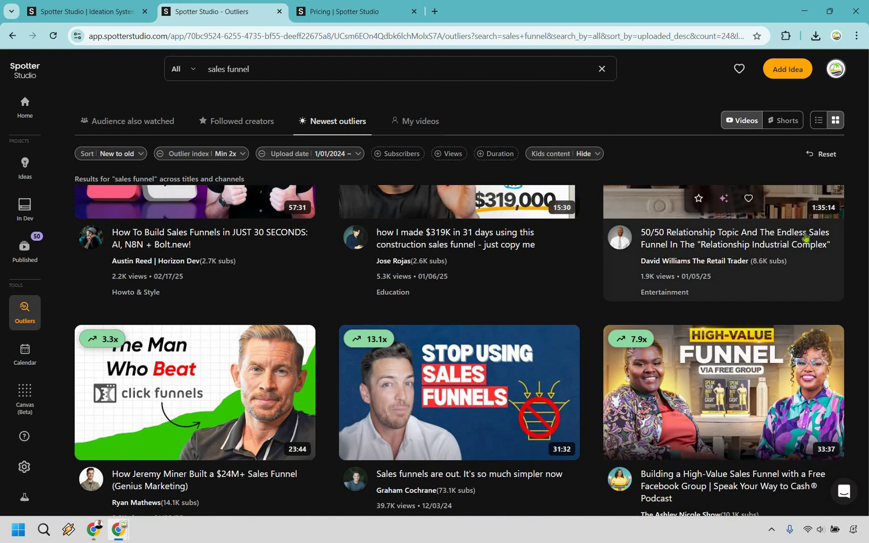
pyautogui.scroll(-1, 785, 236)
pyautogui.scroll(-3, 790, 237)
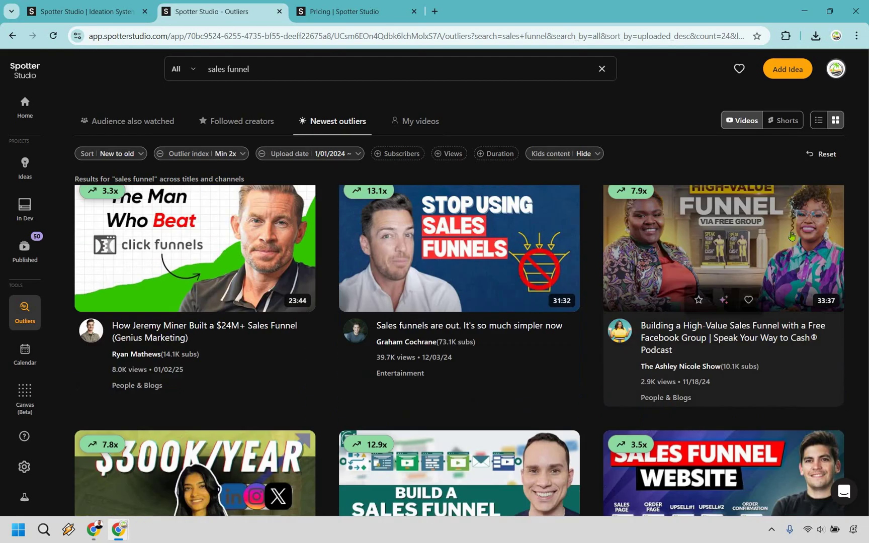
pyautogui.scroll(-2, 791, 236)
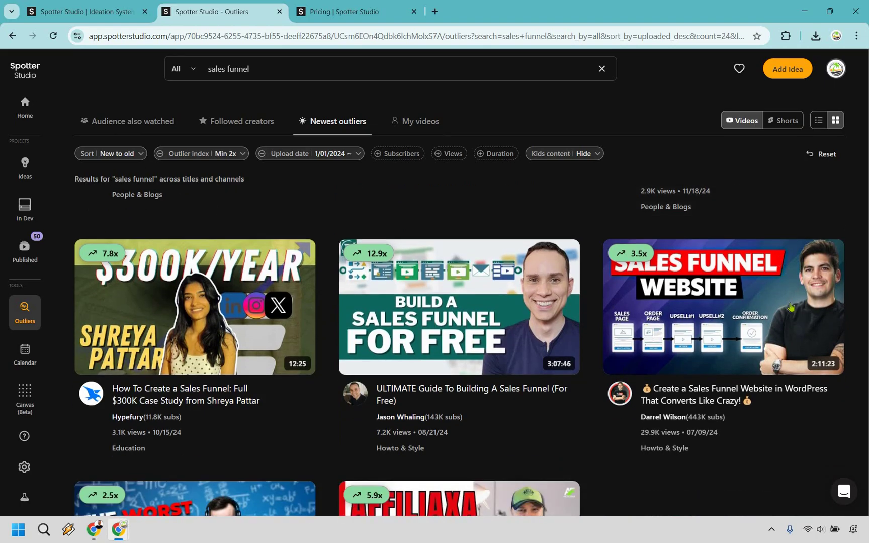
pyautogui.scroll(10, 790, 306)
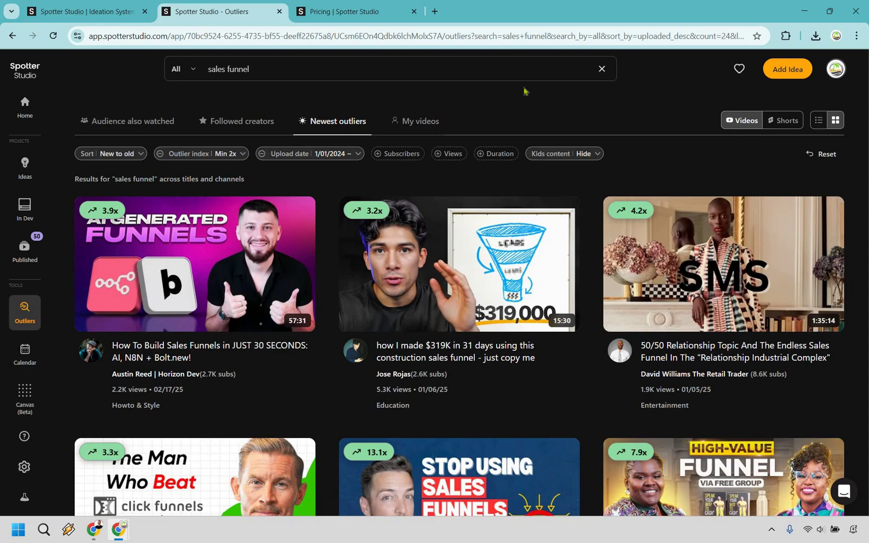
# Search the outliers for 'landing page' again and scroll down the results grid.
pyautogui.click(509, 64)
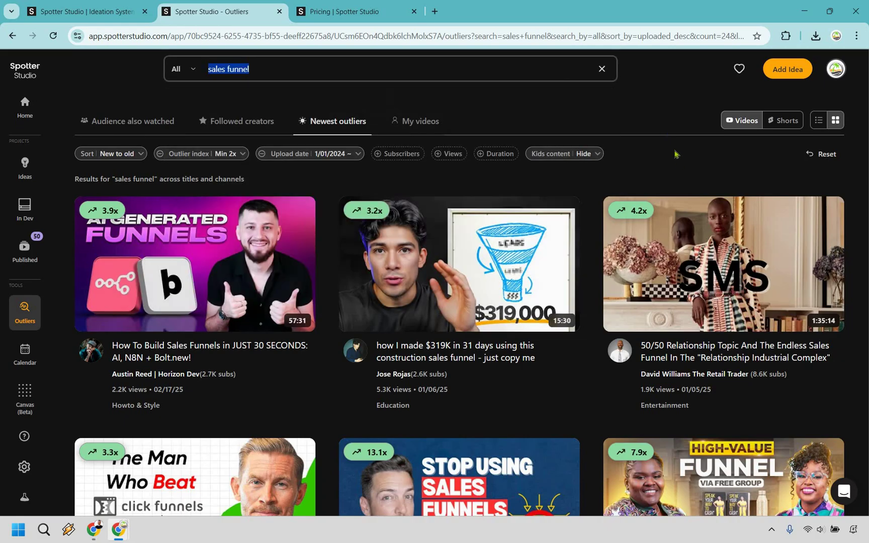
pyautogui.press('BackSpace')
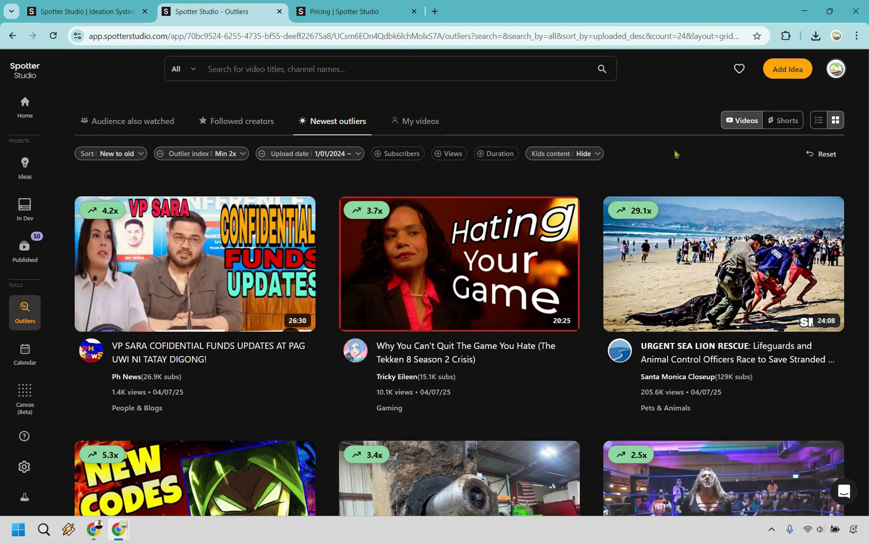
pyautogui.write('landing page')
pyautogui.press('Return')
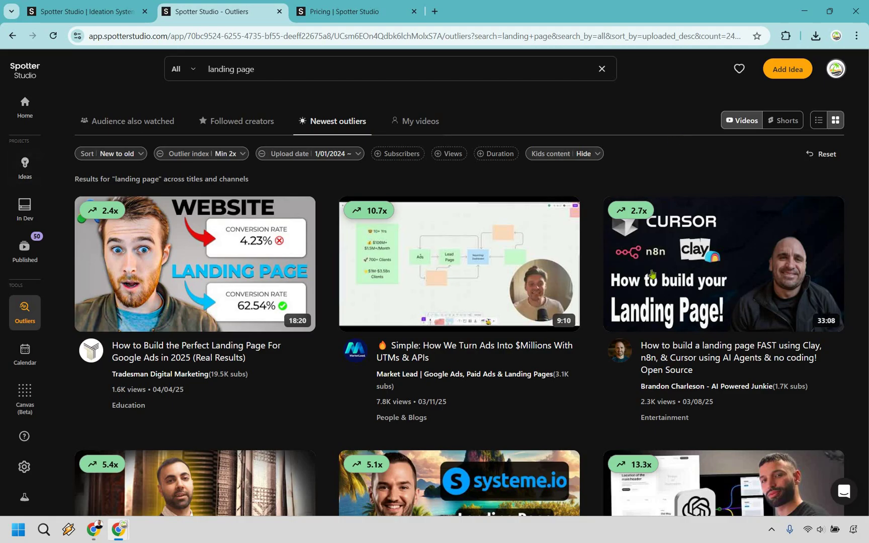
pyautogui.scroll(-5, 673, 262)
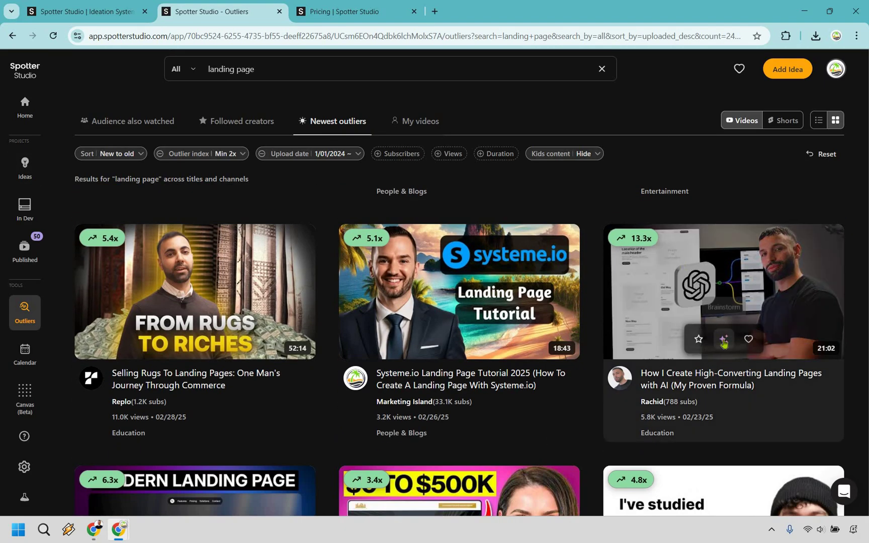
# Start a new video brainstorm from the 13.3x outlier and review its thumbnail ideas.
pyautogui.click(723, 340)
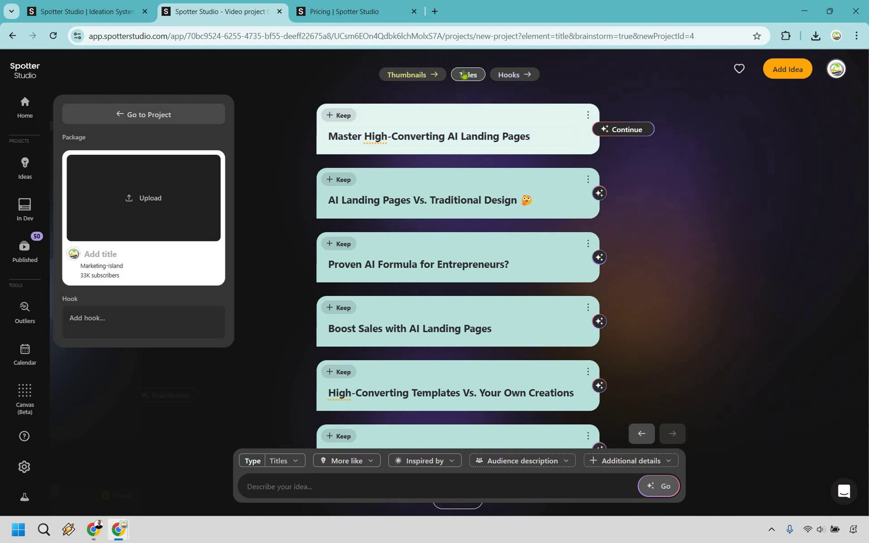
pyautogui.click(405, 76)
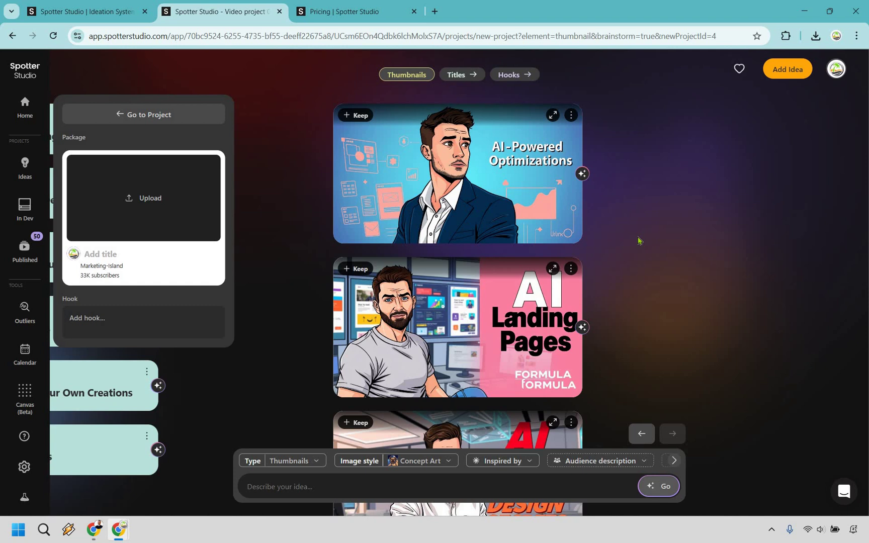
pyautogui.scroll(-5, 638, 241)
pyautogui.scroll(2, 641, 238)
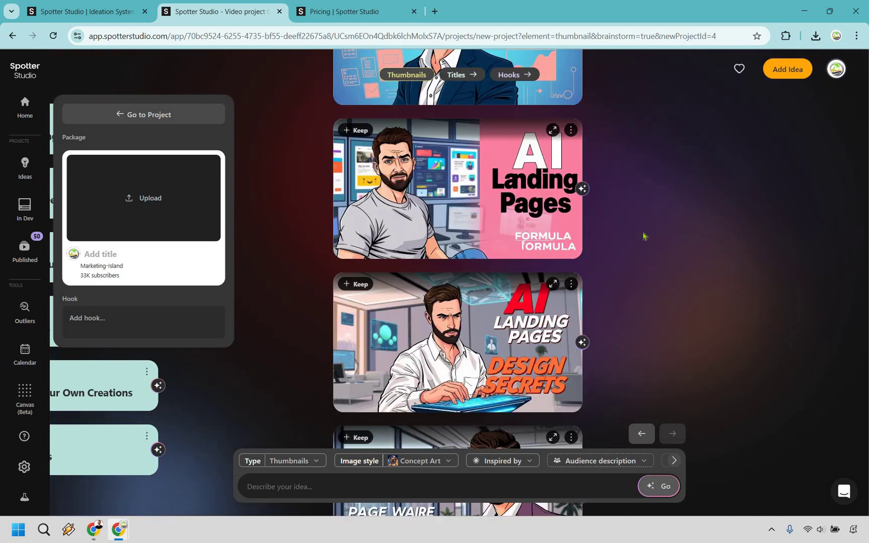
pyautogui.scroll(3, 643, 236)
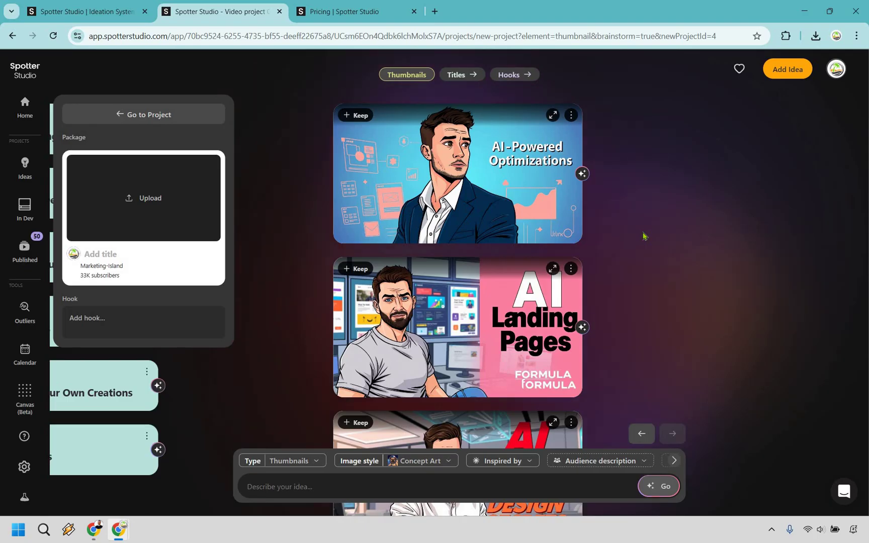
# Keep the 'AI Landing Pages Design Secrets' thumbnail after checking the image style options.
pyautogui.click(415, 460)
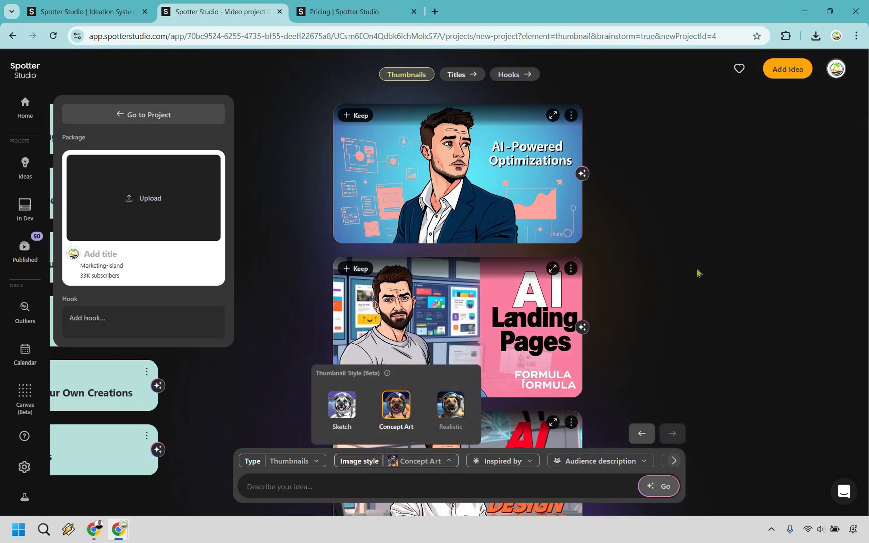
pyautogui.click(693, 239)
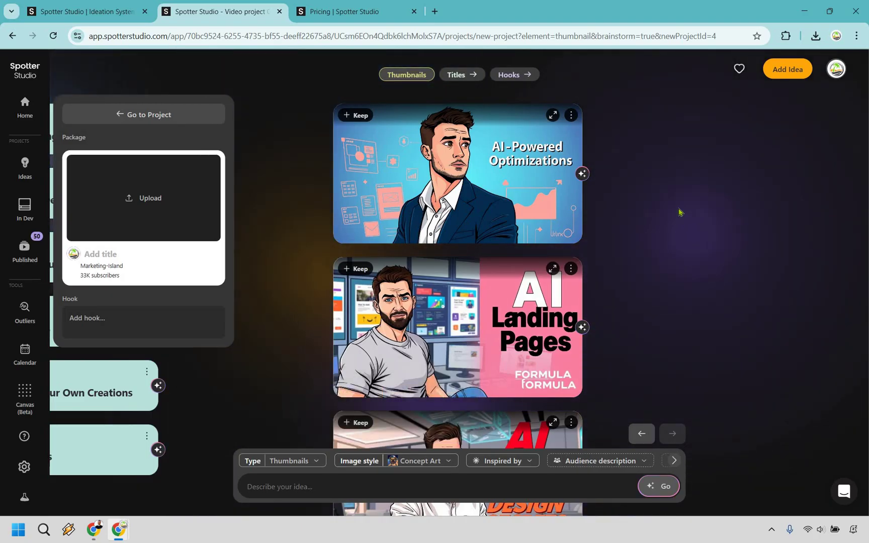
pyautogui.scroll(-6, 677, 210)
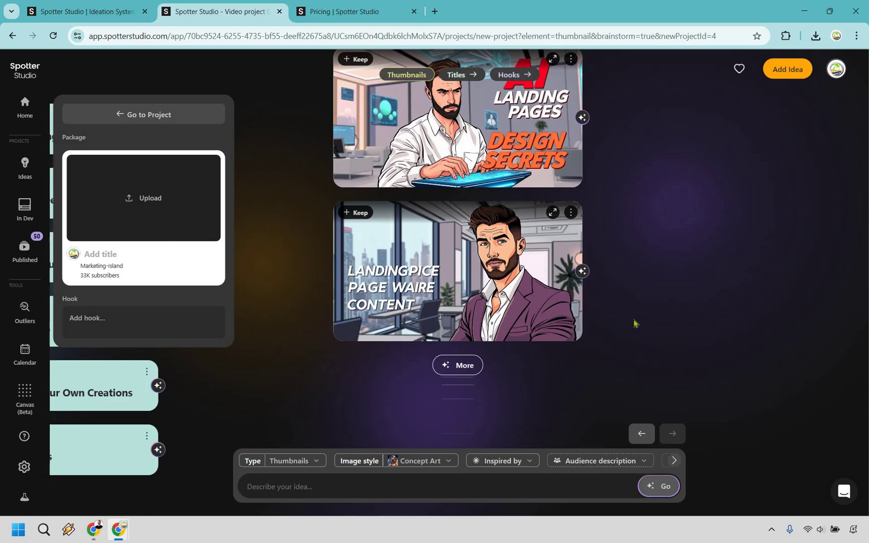
pyautogui.scroll(7, 706, 294)
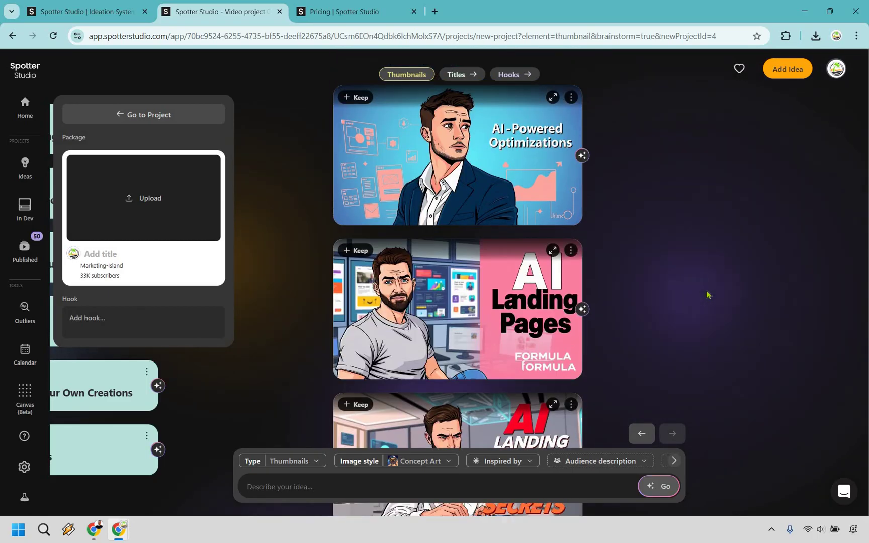
pyautogui.scroll(-5, 702, 267)
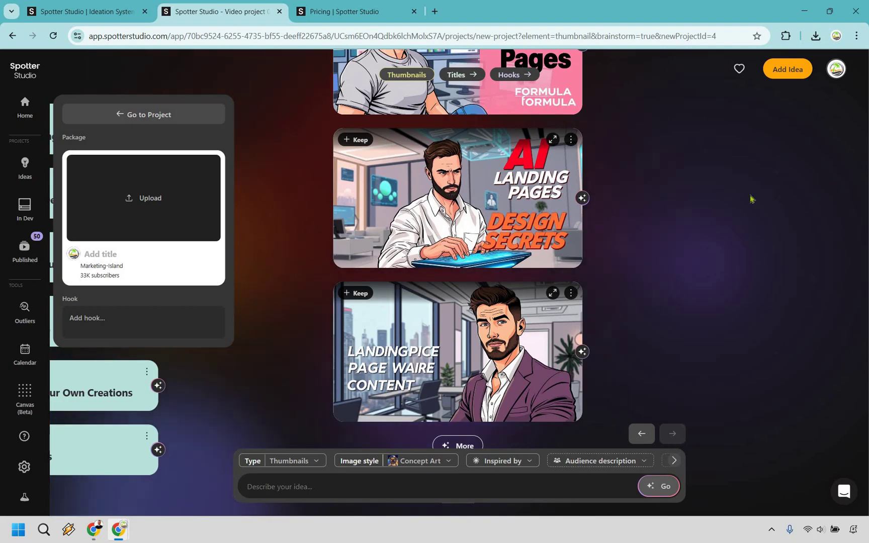
pyautogui.click(360, 141)
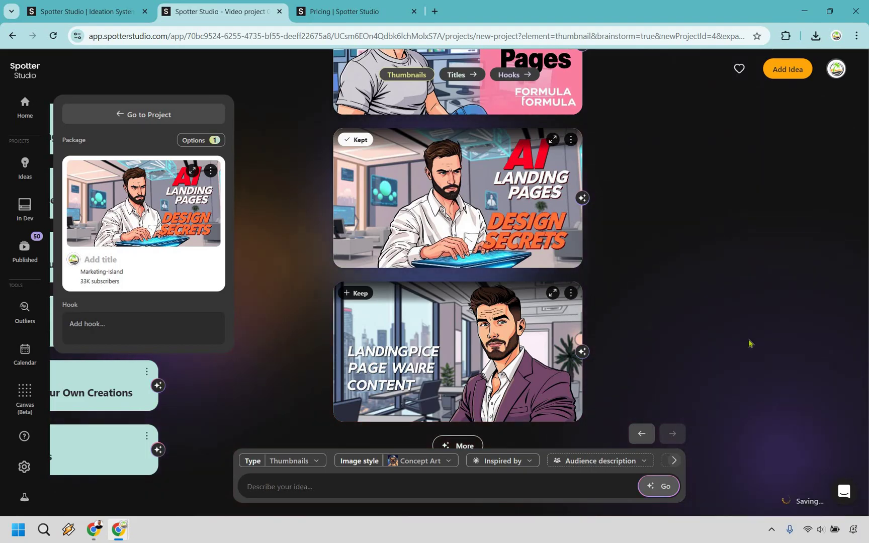
pyautogui.click(463, 75)
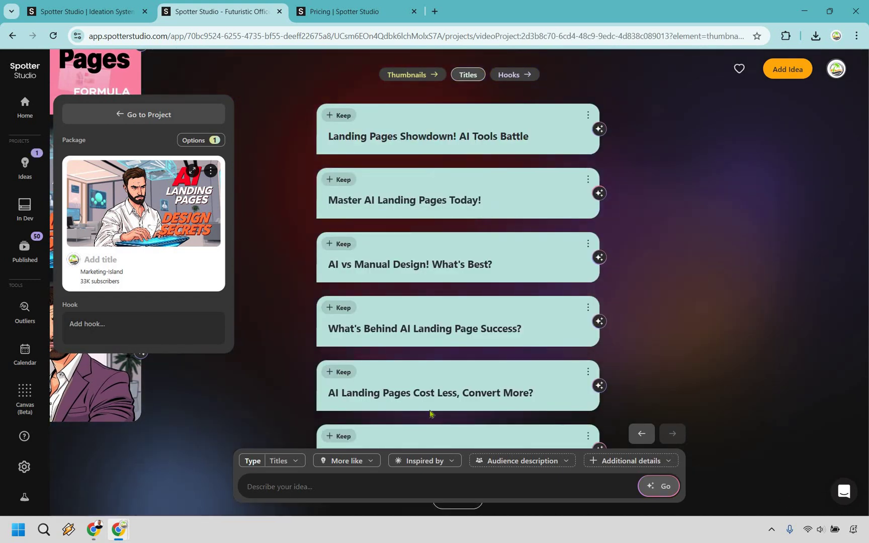
# Generate titles for 'the ultimate landing page' and keep 'Secrets Behind High-Converting Landing Pages'.
pyautogui.click(311, 486)
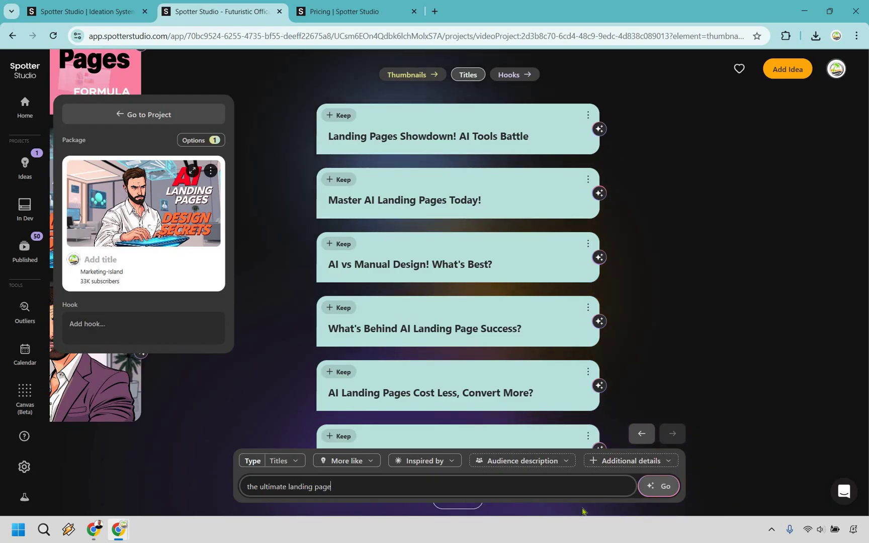
pyautogui.click(664, 486)
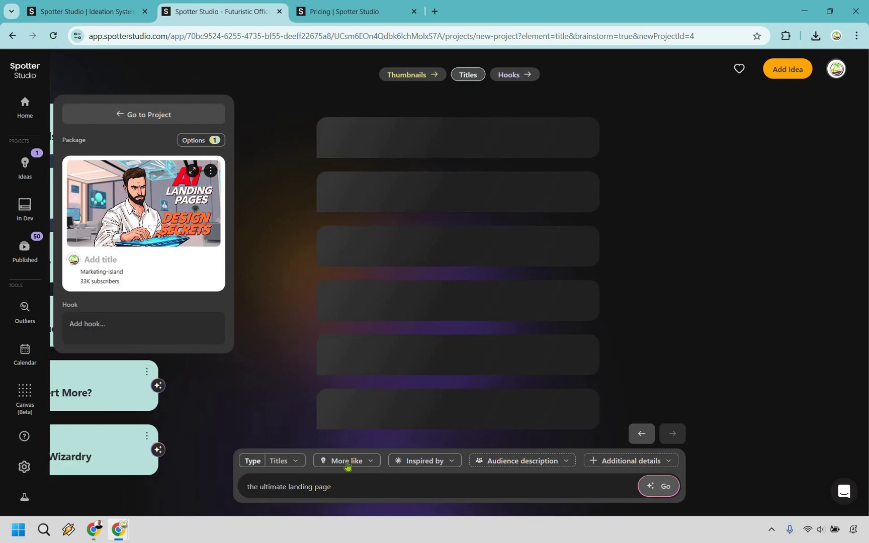
pyautogui.click(347, 464)
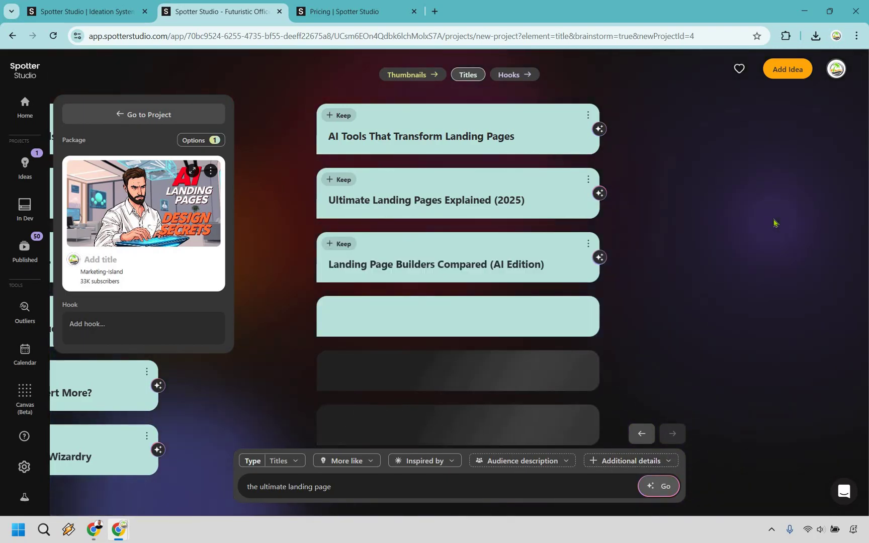
pyautogui.click(611, 195)
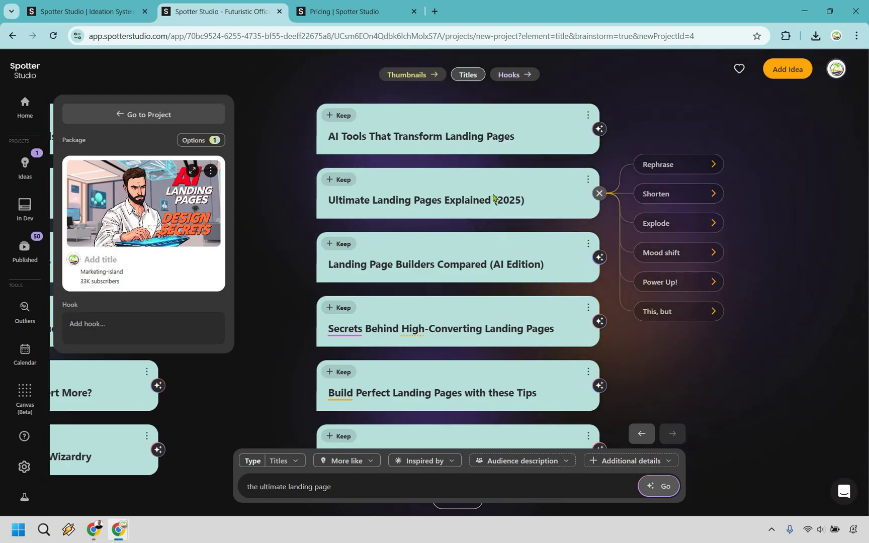
pyautogui.scroll(-2, 492, 184)
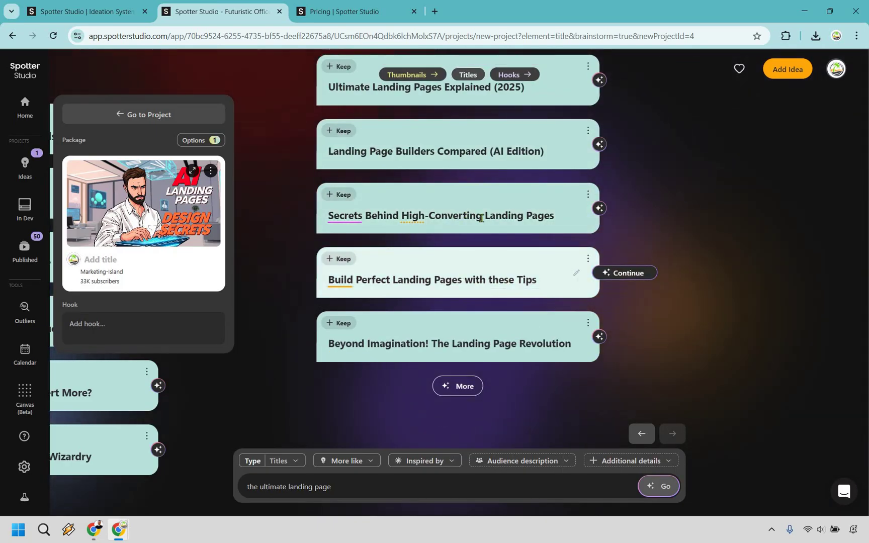
pyautogui.scroll(1, 341, 252)
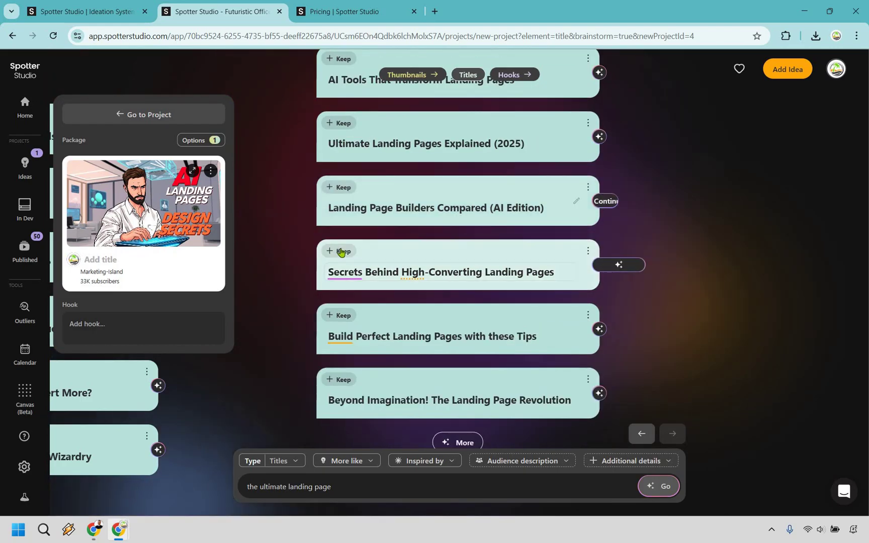
pyautogui.click(342, 252)
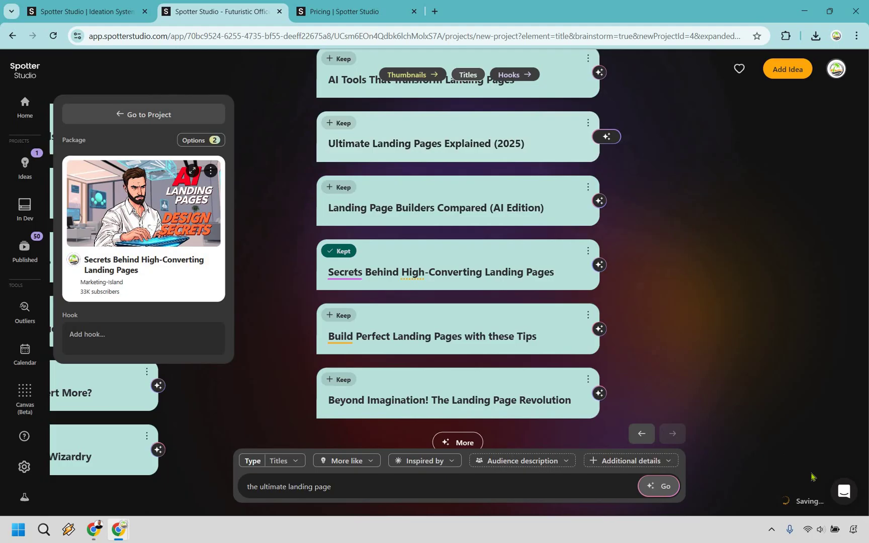
# Keep the 'A breathtaking fusion of AI technology and marketing genius…' hook for the package.
pyautogui.click(520, 75)
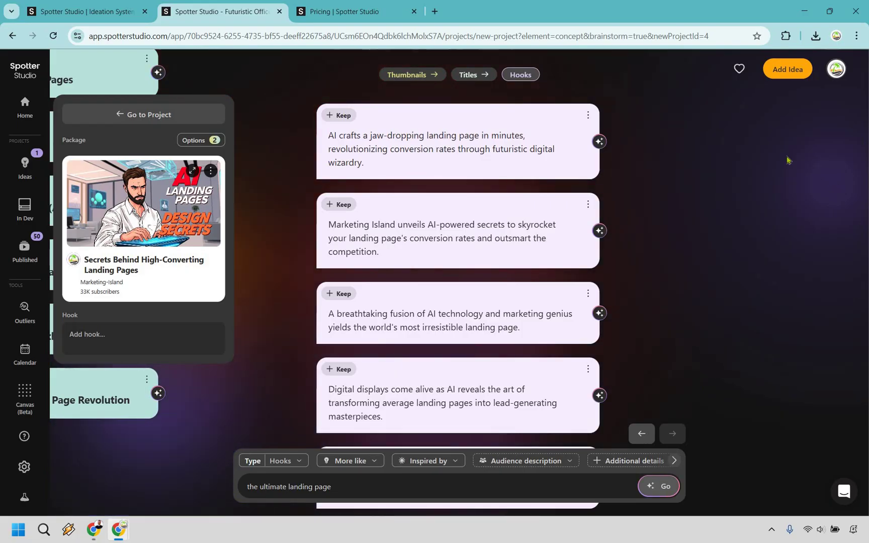
pyautogui.click(460, 150)
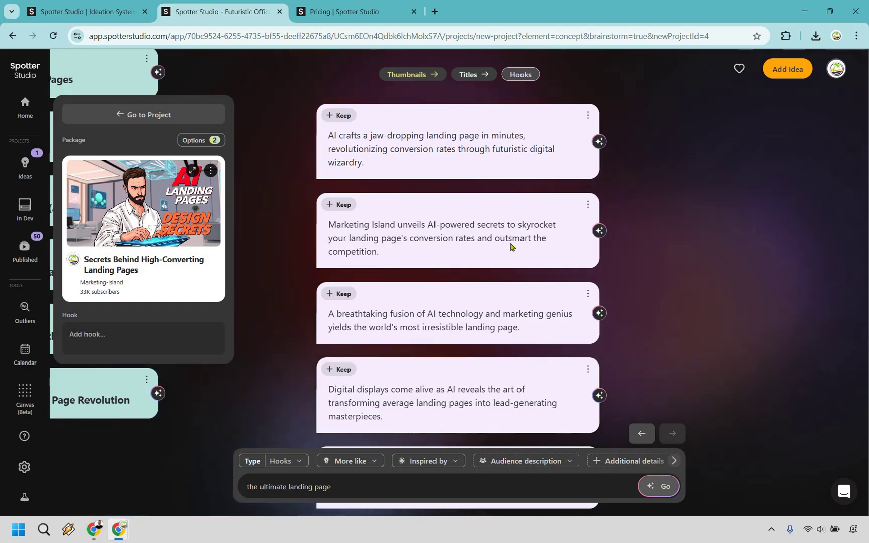
pyautogui.scroll(-1, 537, 216)
pyautogui.scroll(-1, 546, 214)
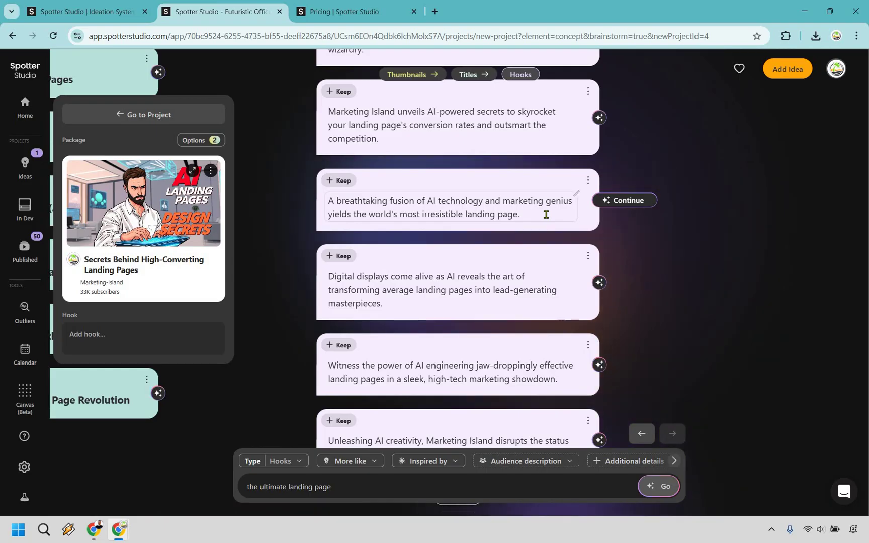
pyautogui.click(336, 181)
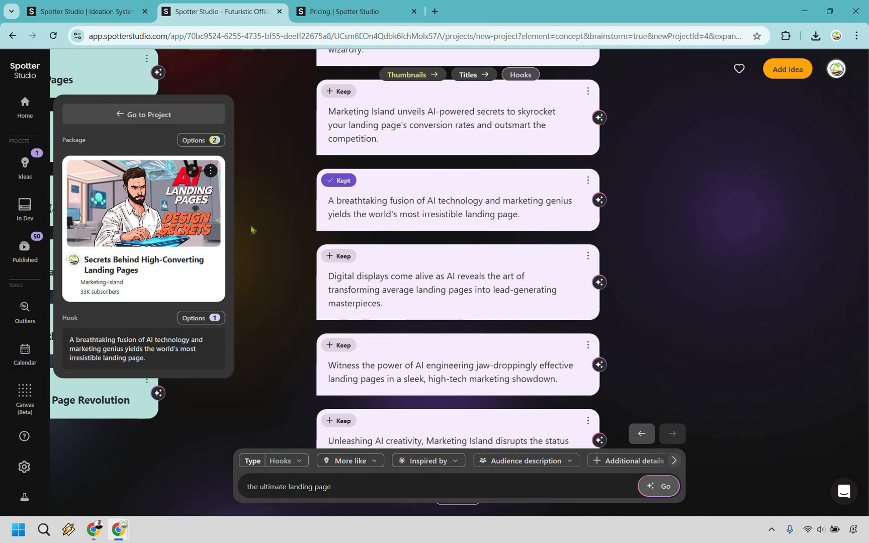
pyautogui.click(172, 259)
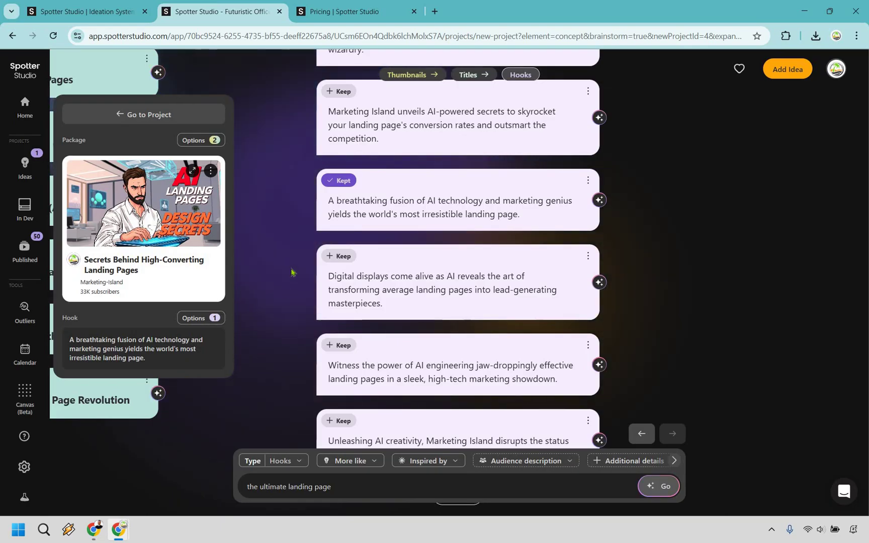
# Preview the package on a YouTube home page, then exit the brainstorm to the Ideas list.
pyautogui.click(189, 115)
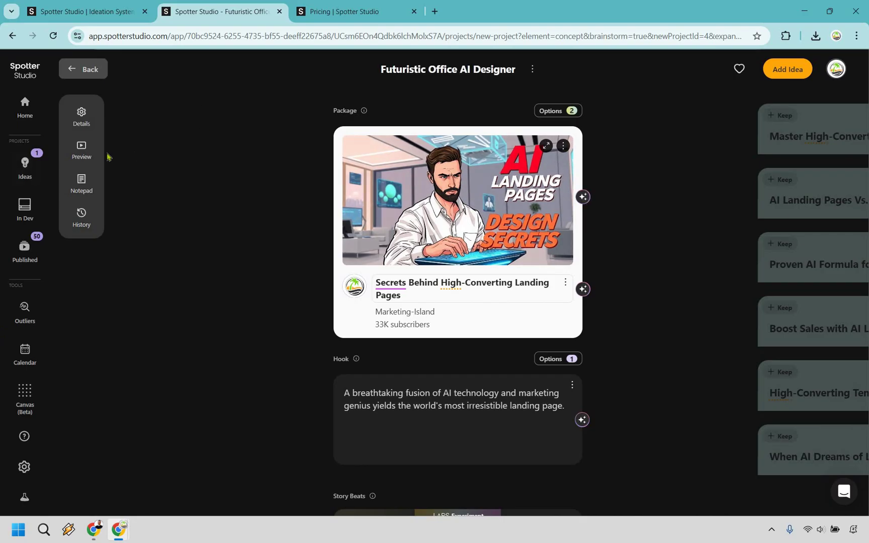
pyautogui.click(80, 148)
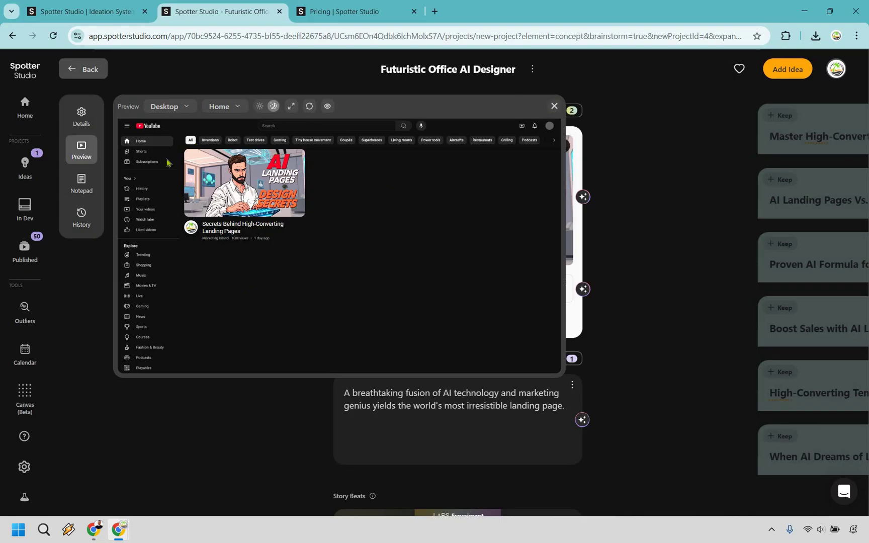
pyautogui.click(90, 177)
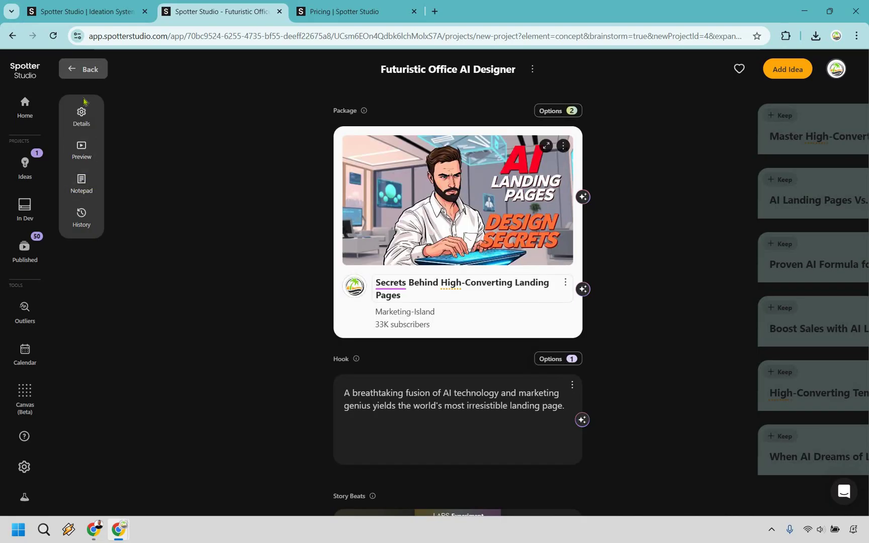
pyautogui.click(87, 72)
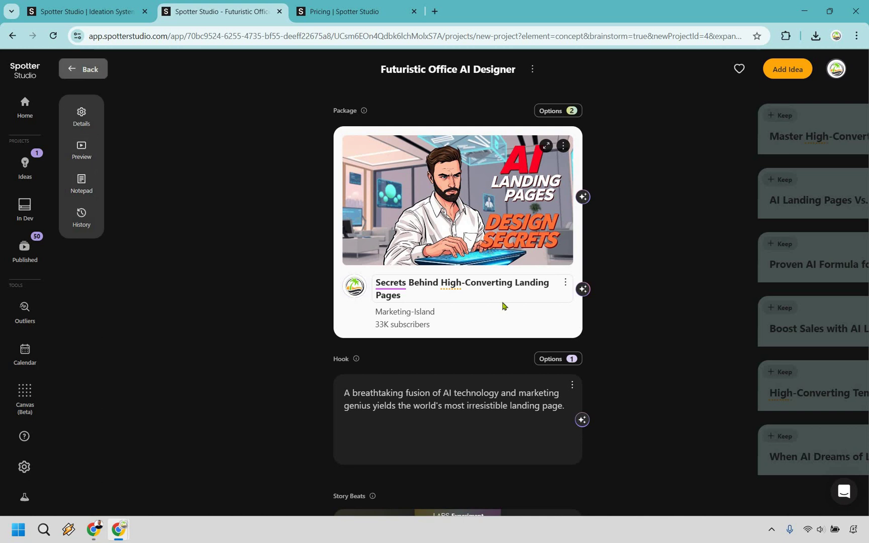
pyautogui.click(524, 319)
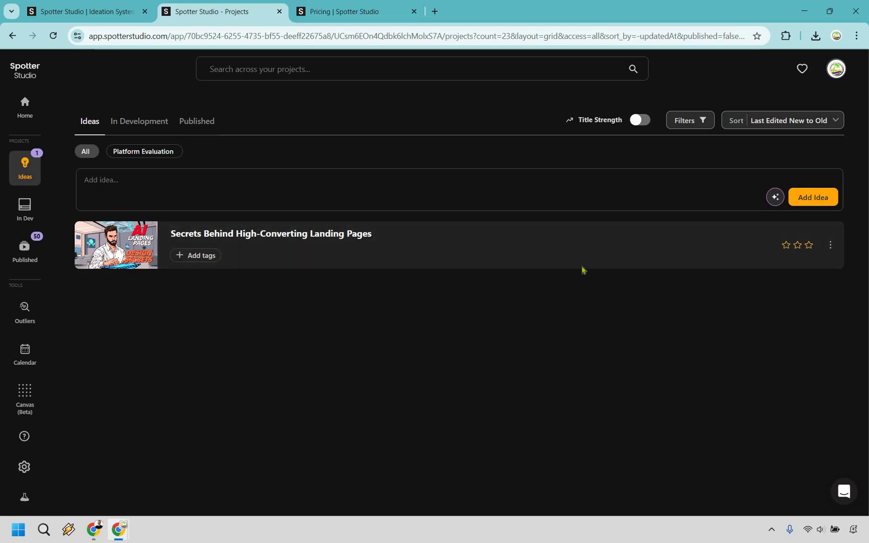
# Move the 'Secrets Behind High-Converting Landing Pages' idea to In Development and verify both tabs.
pyautogui.moveTo(687, 247)
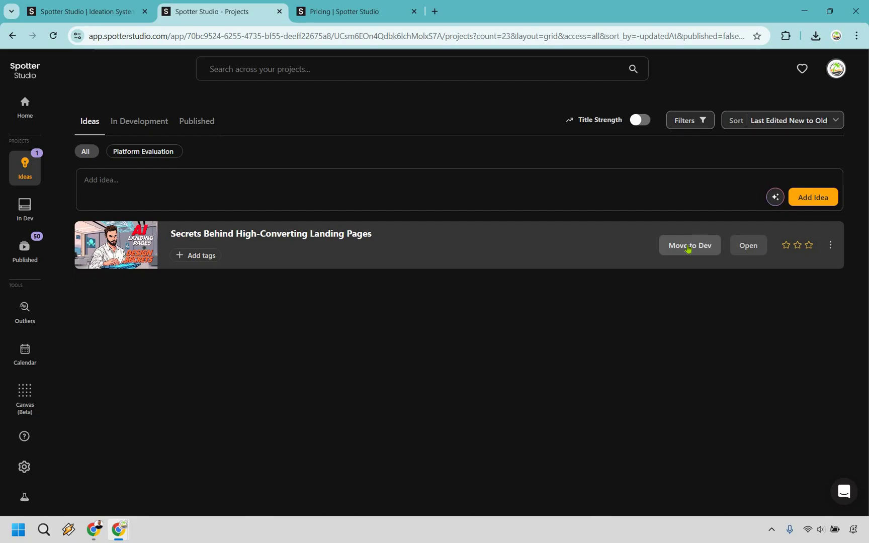
pyautogui.click(682, 248)
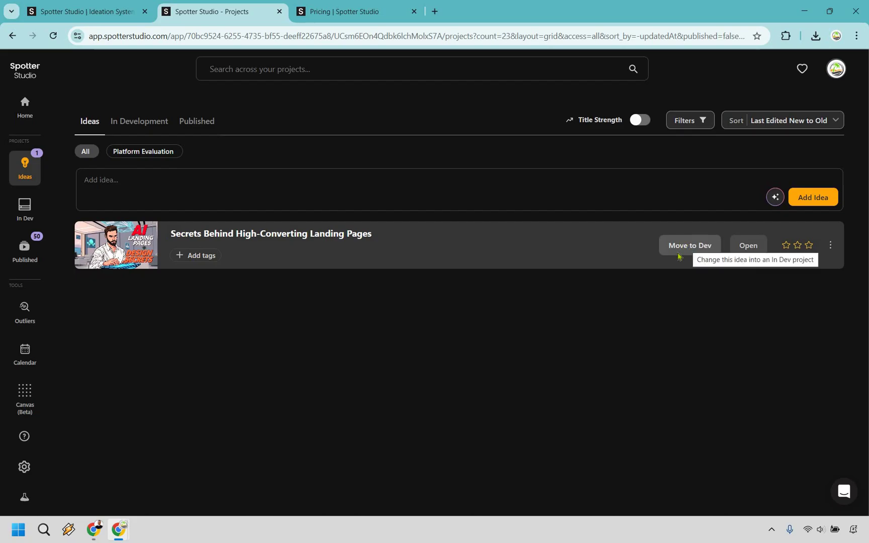
pyautogui.click(141, 127)
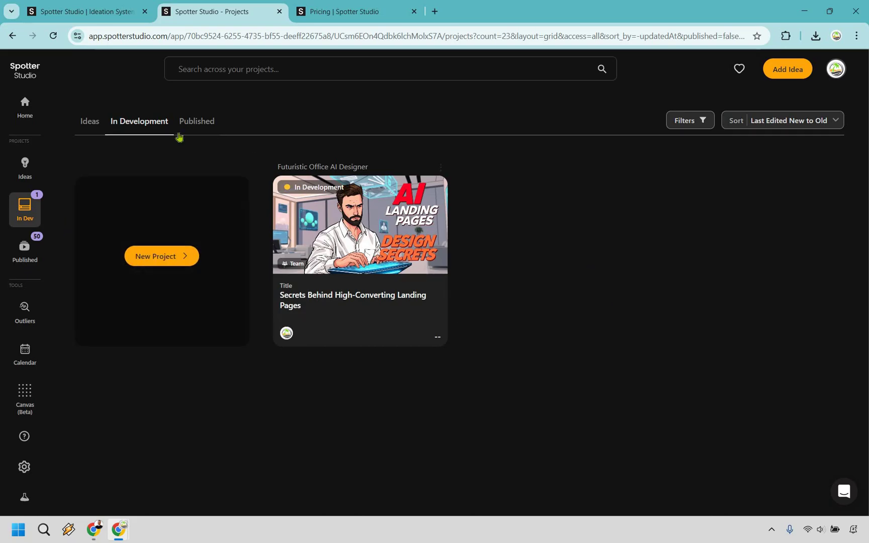
pyautogui.click(97, 124)
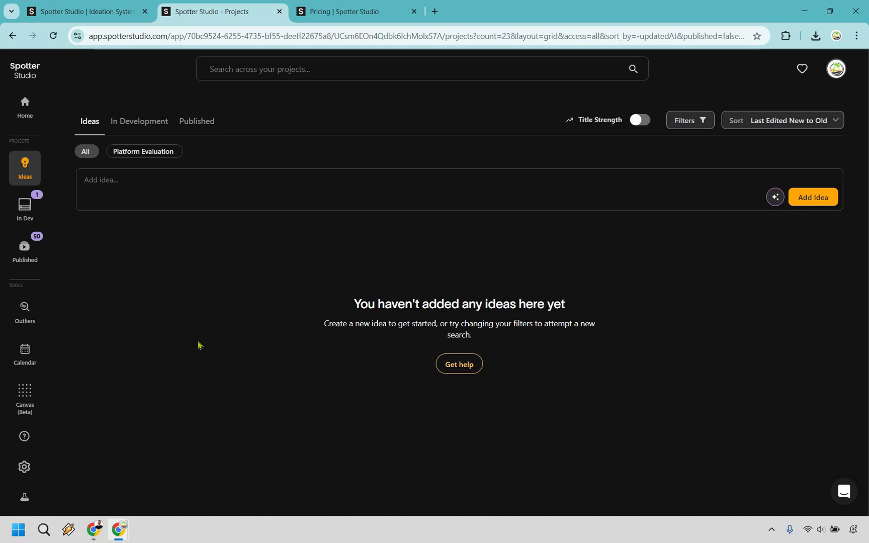
# Open Outliers, then view the pricing page with the $49 USD per month plan.
pyautogui.click(24, 311)
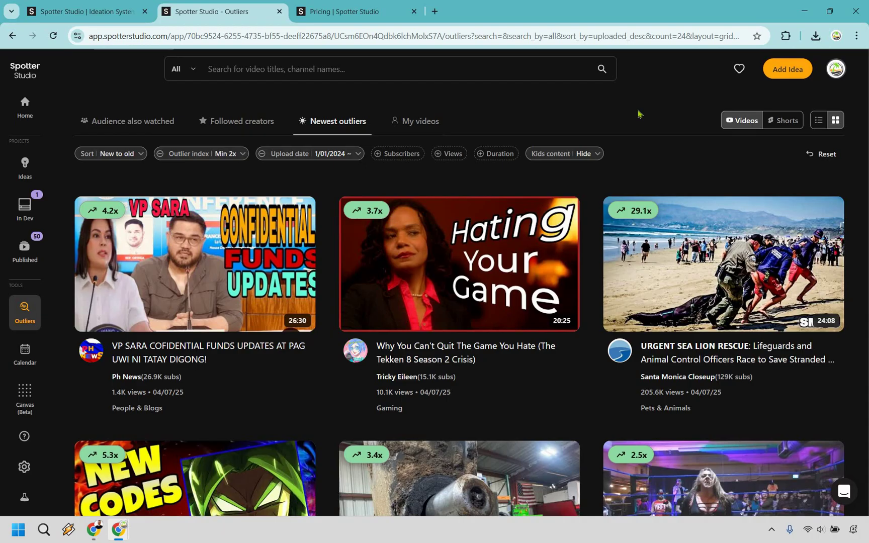
pyautogui.click(347, 11)
pyautogui.scroll(-2, 866, 110)
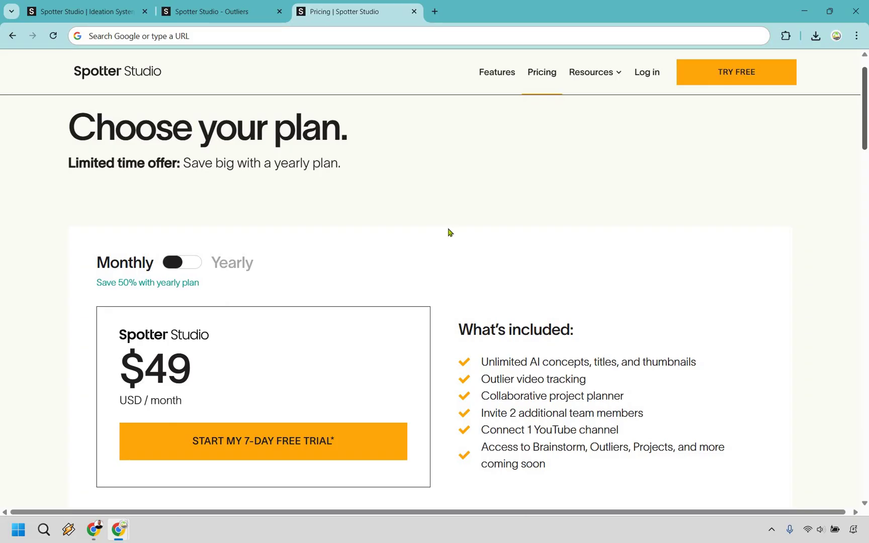
# Switch the pricing page to Yearly billing ($299 USD per year) and scroll down the plan details.
pyautogui.click(268, 264)
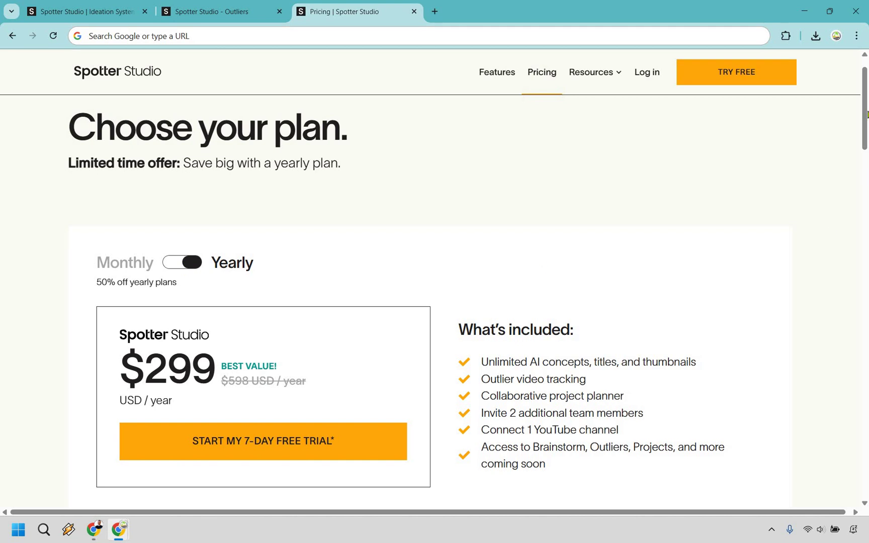
pyautogui.scroll(-2, 866, 131)
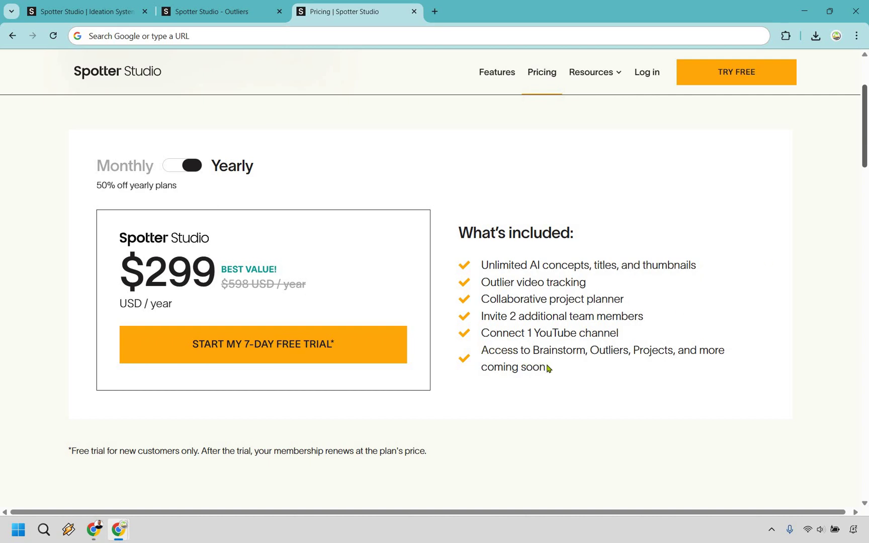
# Briefly select the last included-feature item, then bring the sales funnel project's thumbnail brainstorm to the front.
pyautogui.tripleClick(582, 368)
pyautogui.click(583, 370)
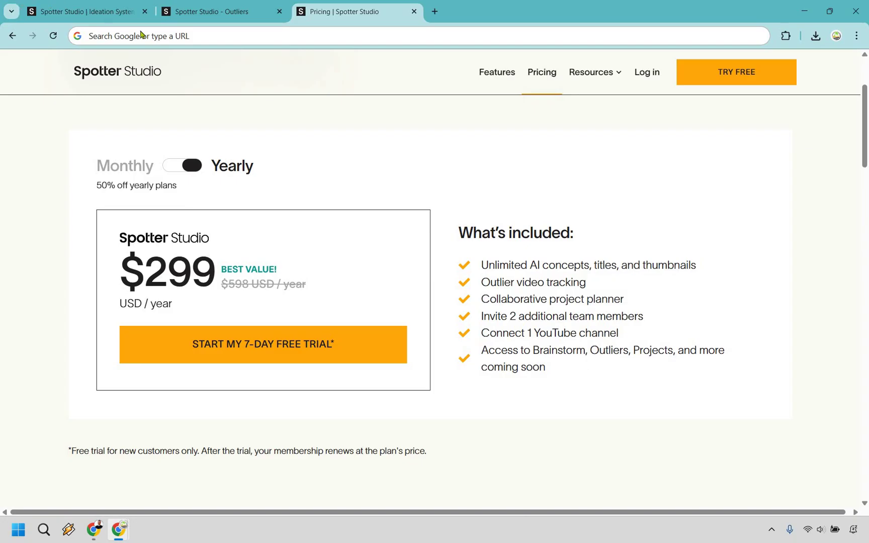
pyautogui.hotkey('ctrl', '1')
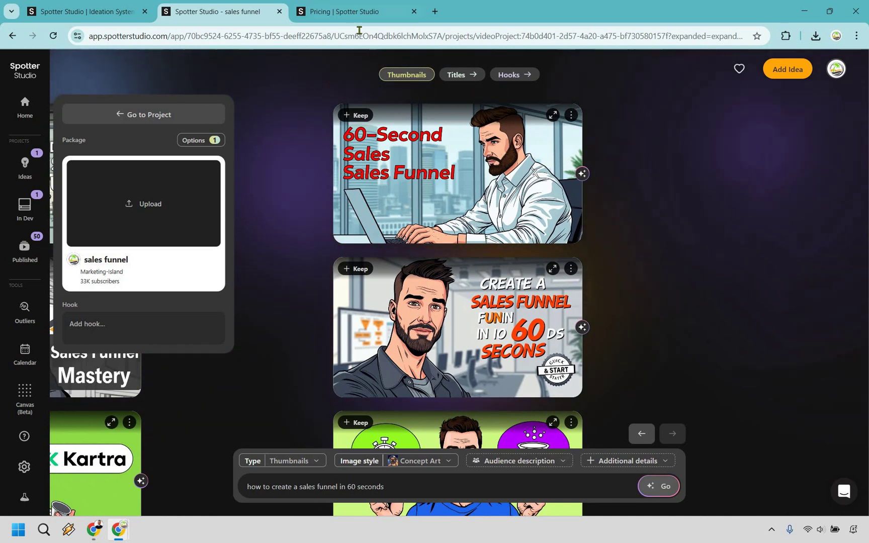
# Return to the Pricing tab, then bring up the Spotter Studio | Ideation System homepage tab.
pyautogui.click(351, 11)
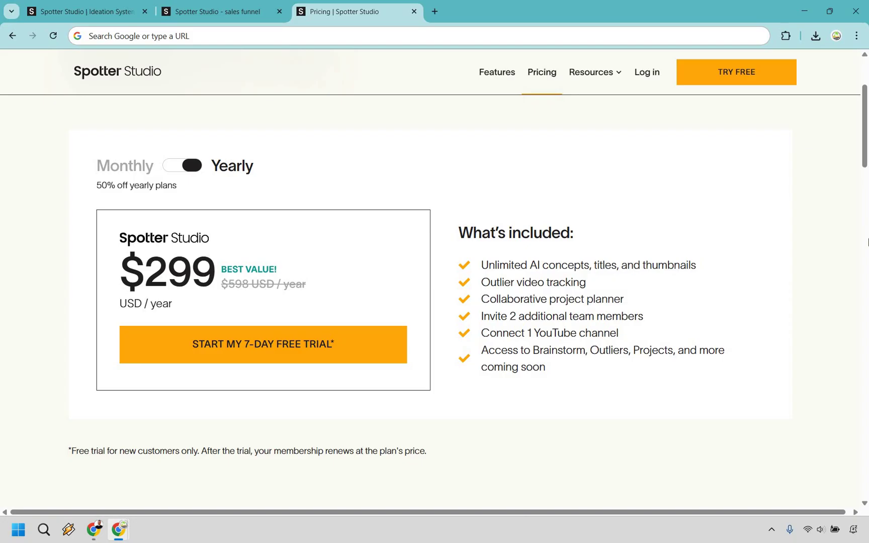
pyautogui.click(95, 12)
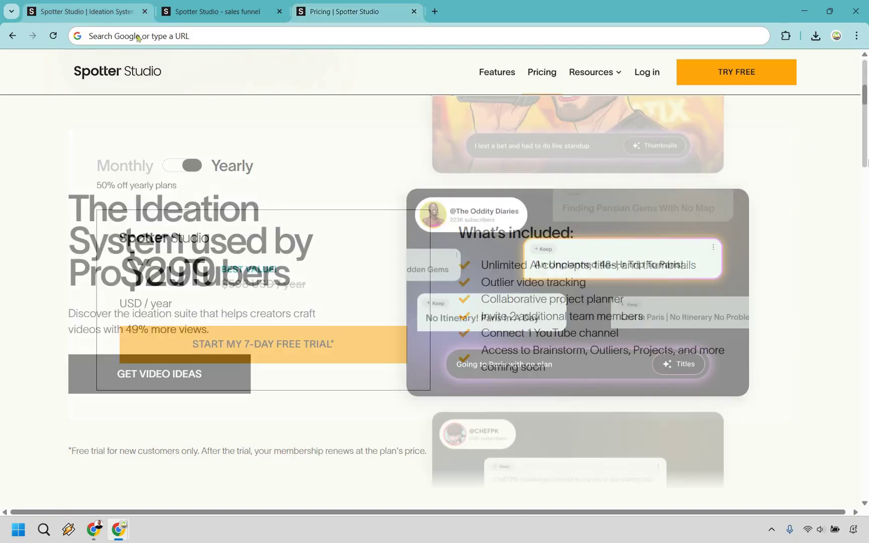